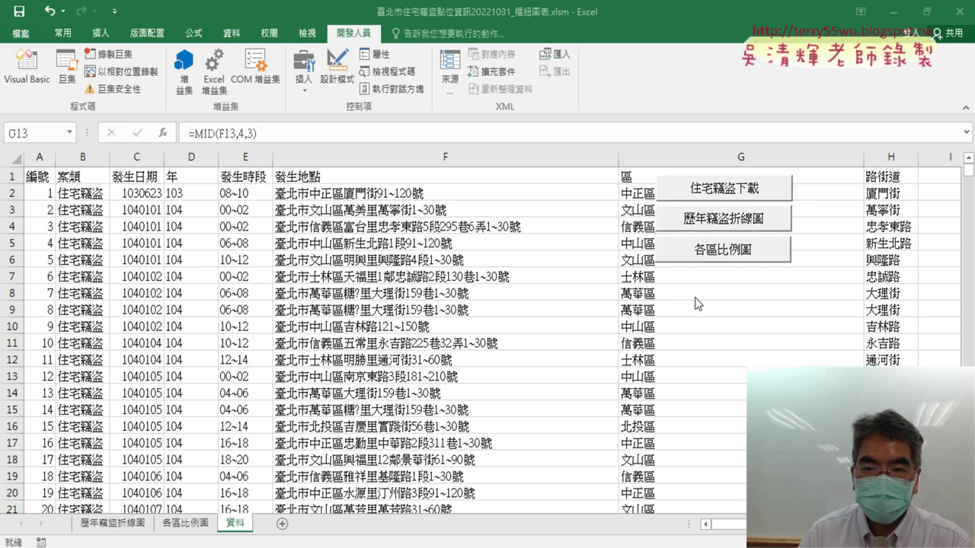
# Review the yearly line chart and district pie chart sheets, then select a cell in the burglary data
pyautogui.click(124, 526)
pyautogui.click(70, 275)
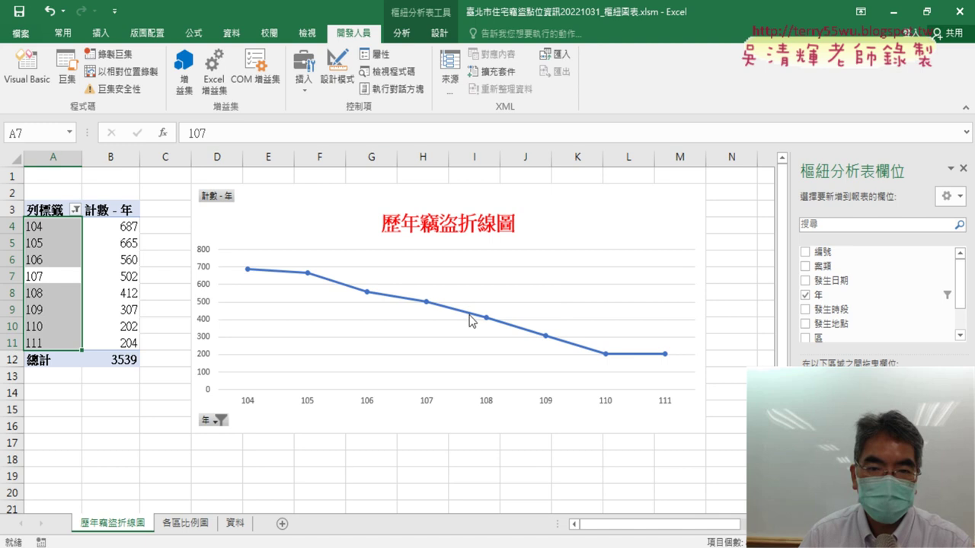
pyautogui.click(197, 529)
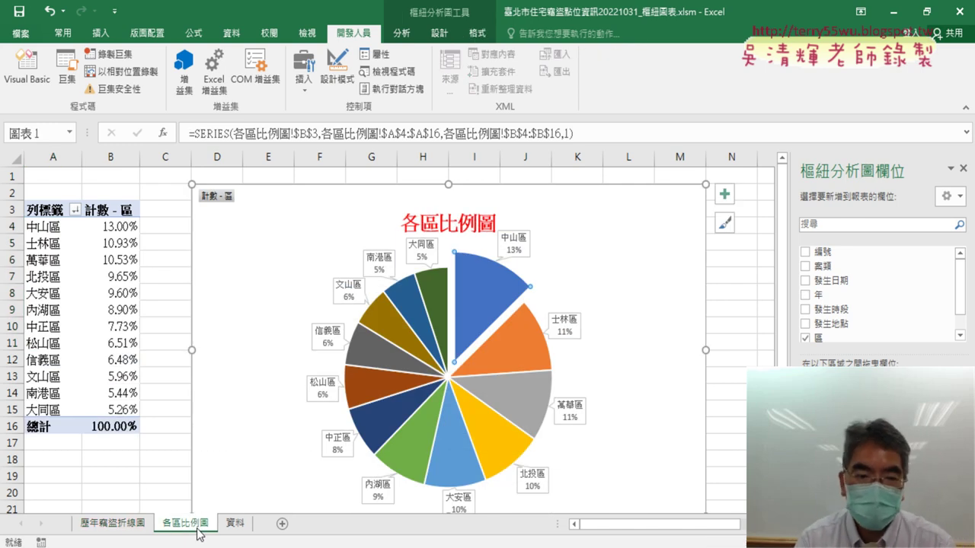
pyautogui.click(235, 524)
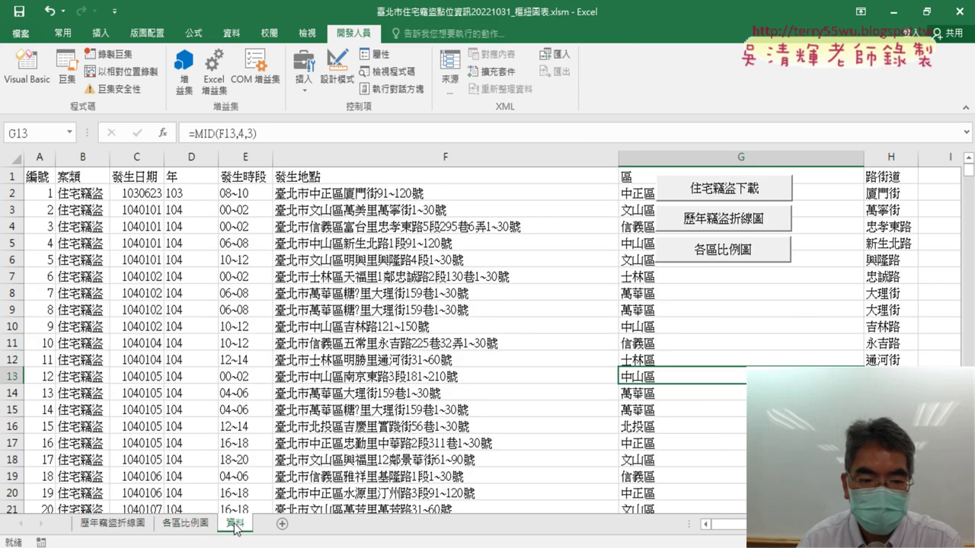
pyautogui.click(900, 156)
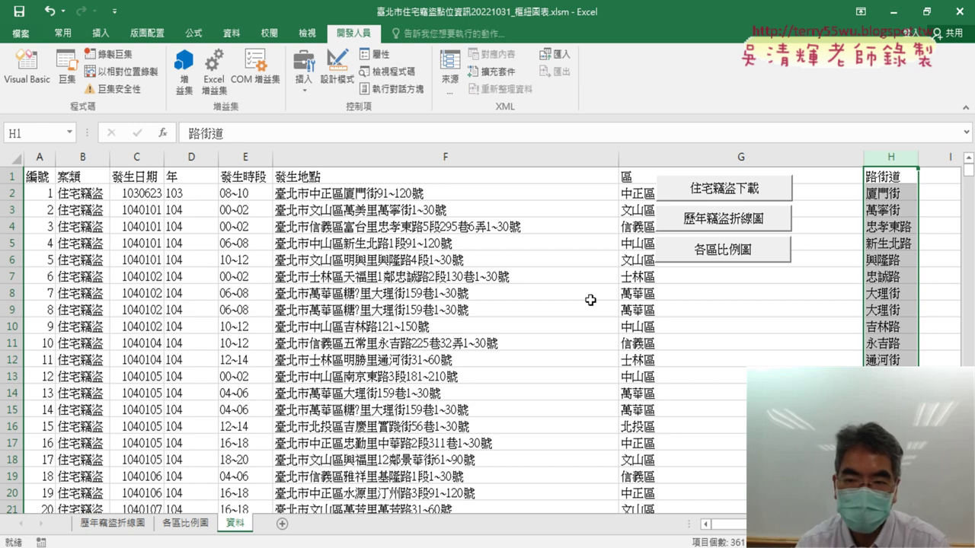
pyautogui.click(455, 322)
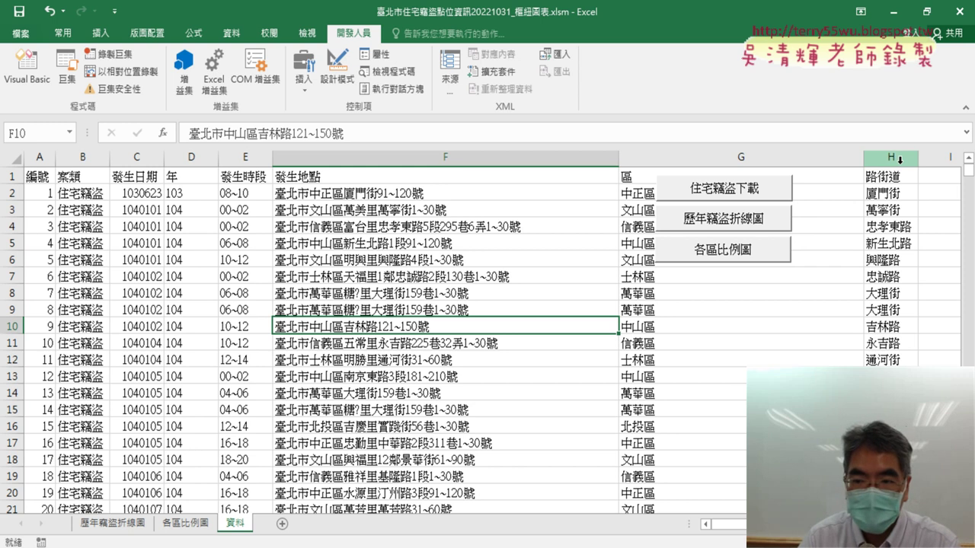
# Create a pivot table on a new sheet counting burglary cases per 路街道 street
pyautogui.click(101, 36)
pyautogui.click(22, 75)
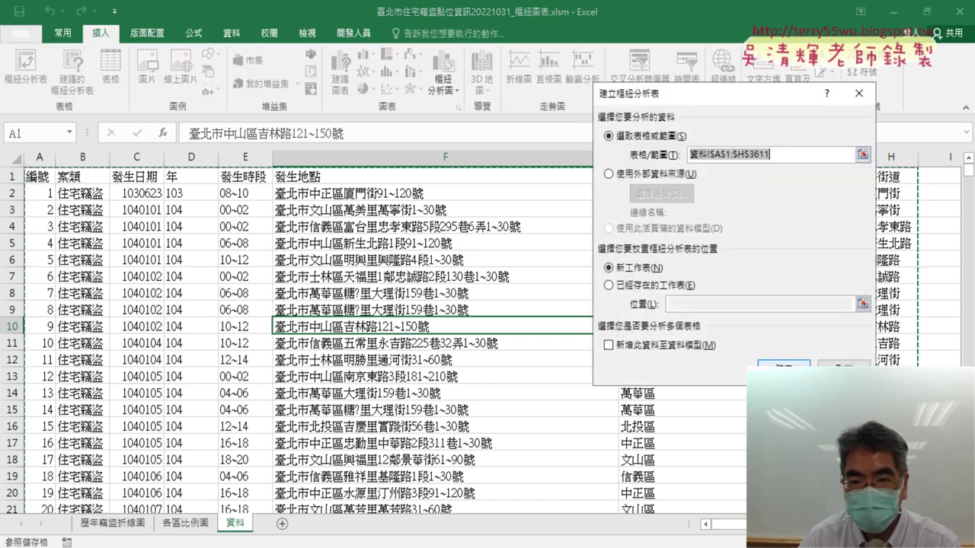
pyautogui.click(783, 365)
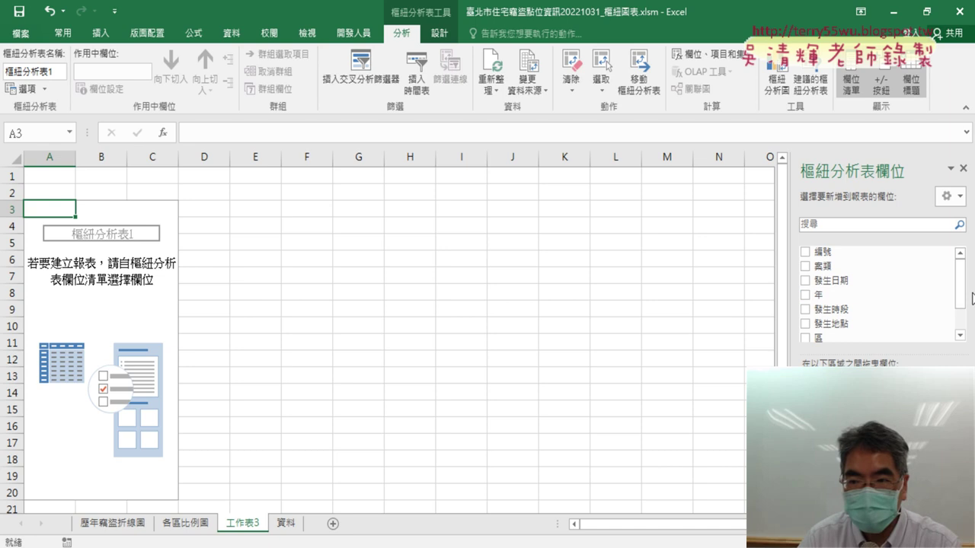
pyautogui.scroll(-2, 875, 297)
pyautogui.moveTo(828, 314)
pyautogui.mouseDown()
pyautogui.moveTo(851, 340)
pyautogui.moveTo(840, 303)
pyautogui.mouseUp()
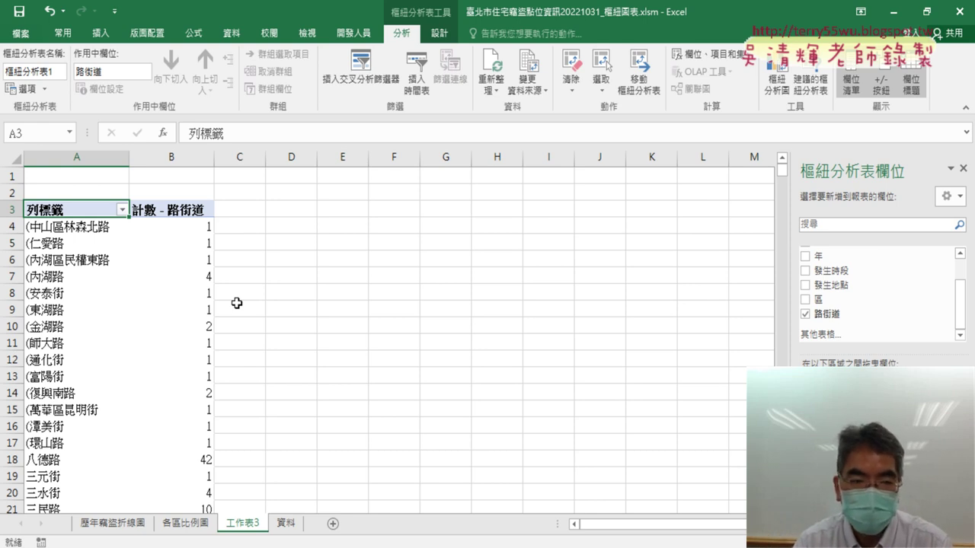
pyautogui.click(187, 228)
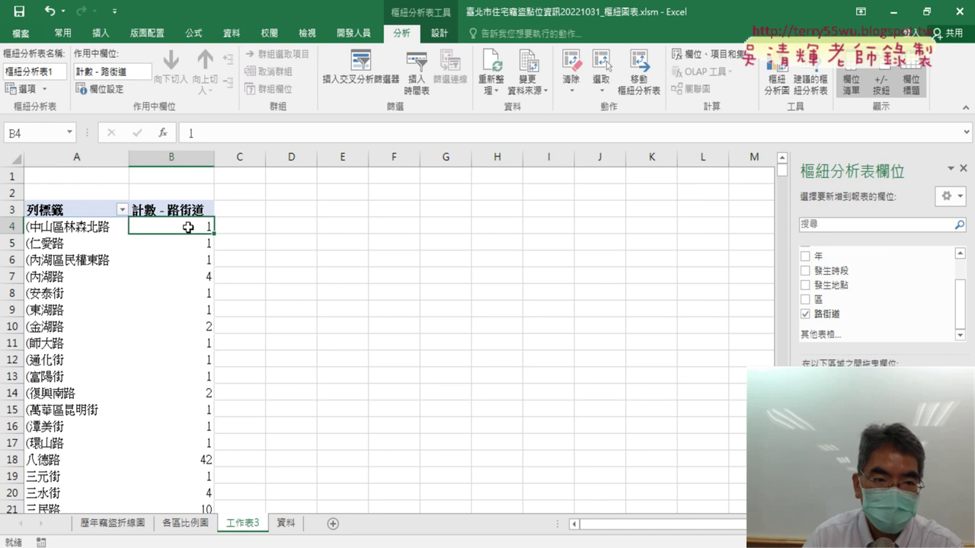
# Sort the street counts Z to A so 中山北路 at 105 heads the list
pyautogui.click(232, 35)
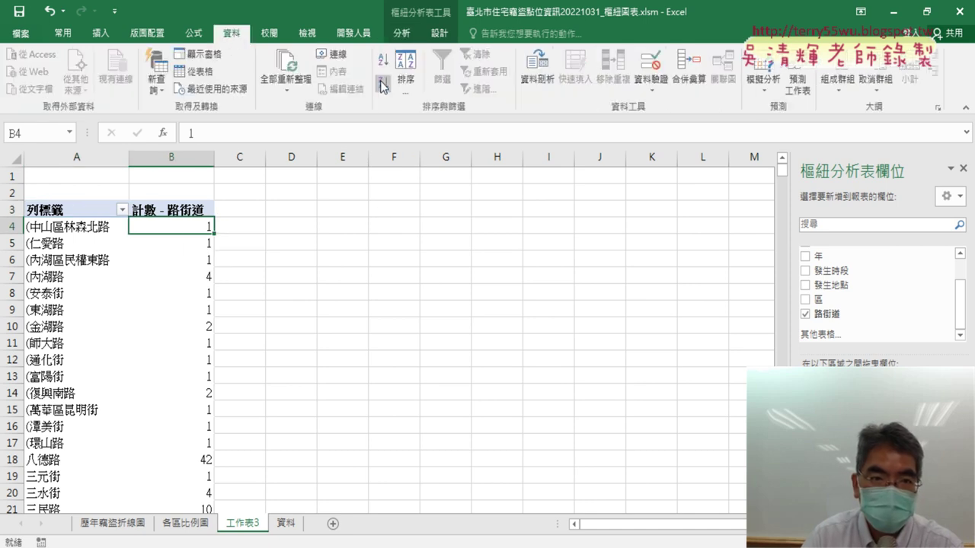
pyautogui.click(383, 85)
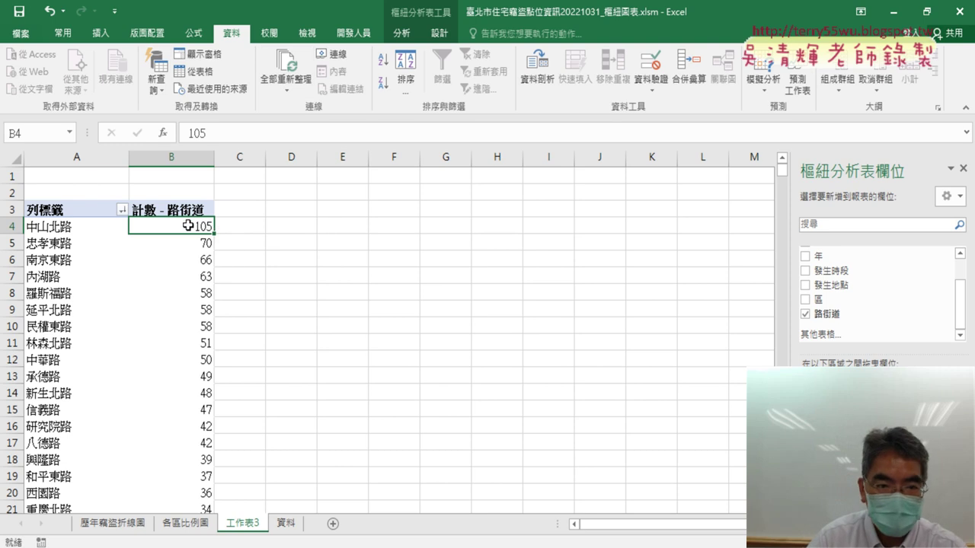
pyautogui.hotkey('ctrl', 'Down')
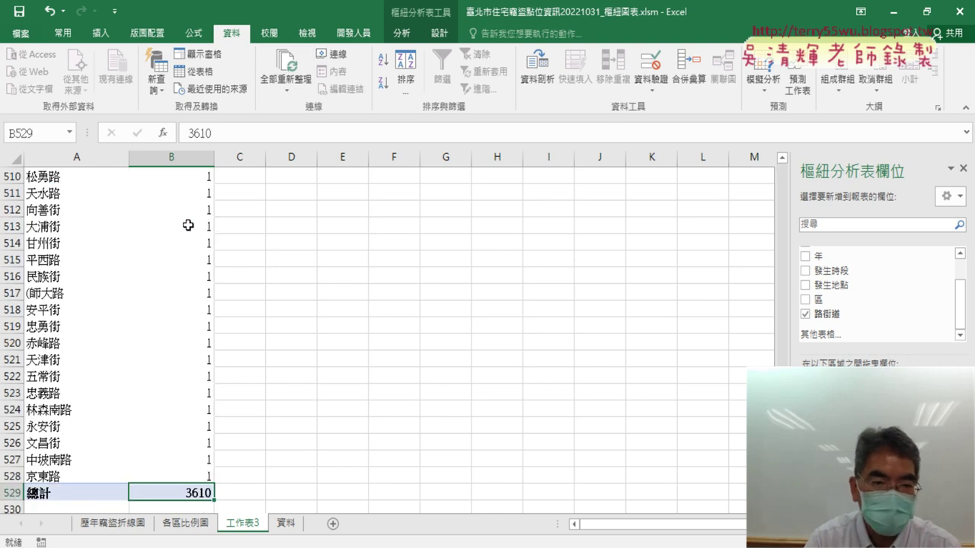
pyautogui.hotkey('ctrl', 'Up')
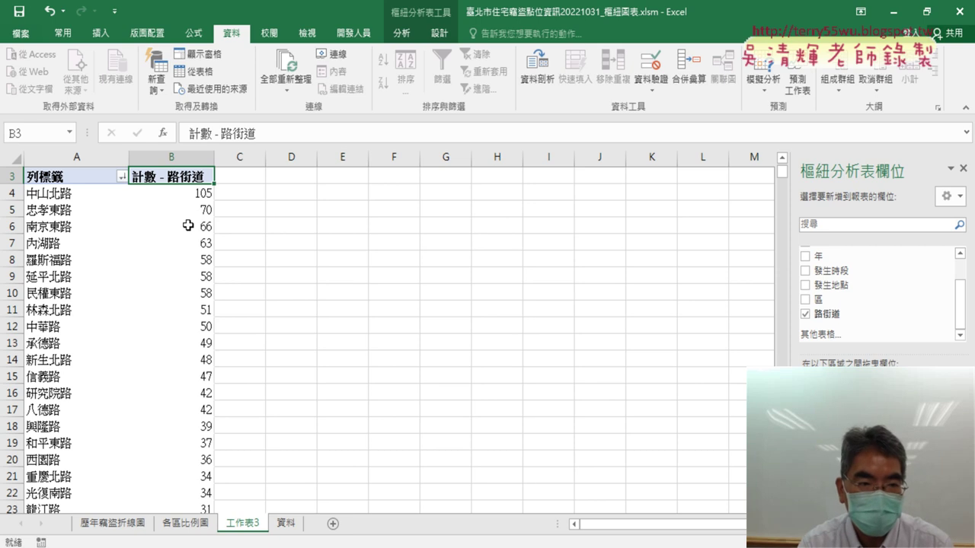
pyautogui.scroll(1, 268, 229)
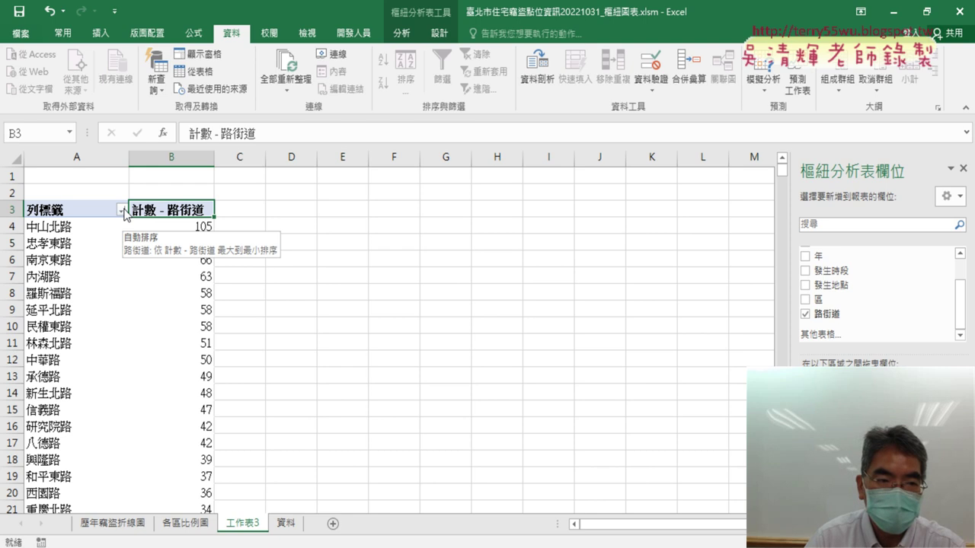
pyautogui.click(200, 225)
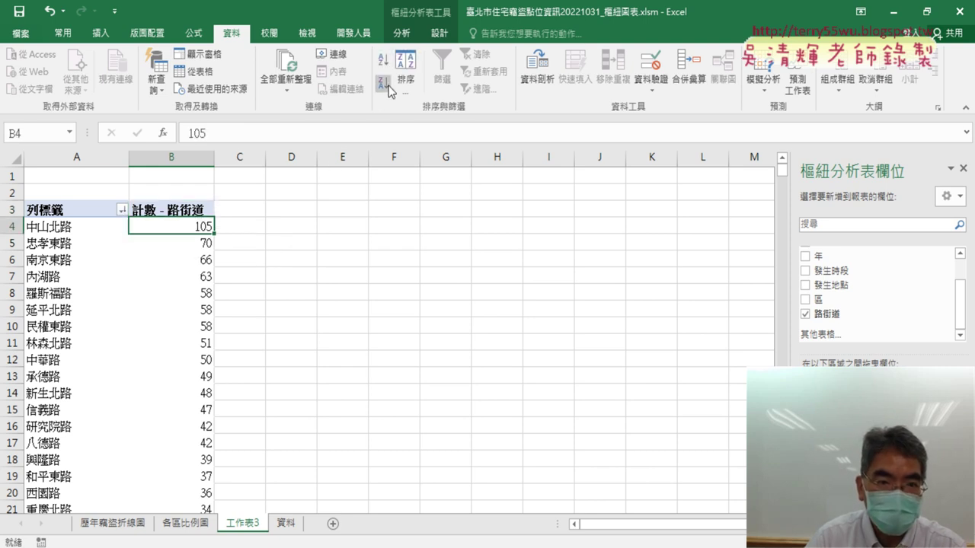
pyautogui.click(124, 212)
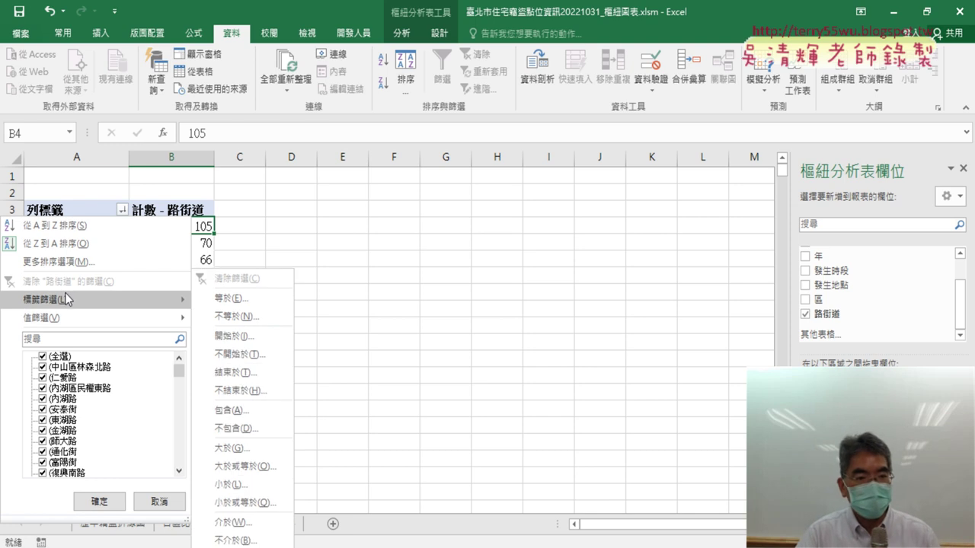
pyautogui.moveTo(91, 317)
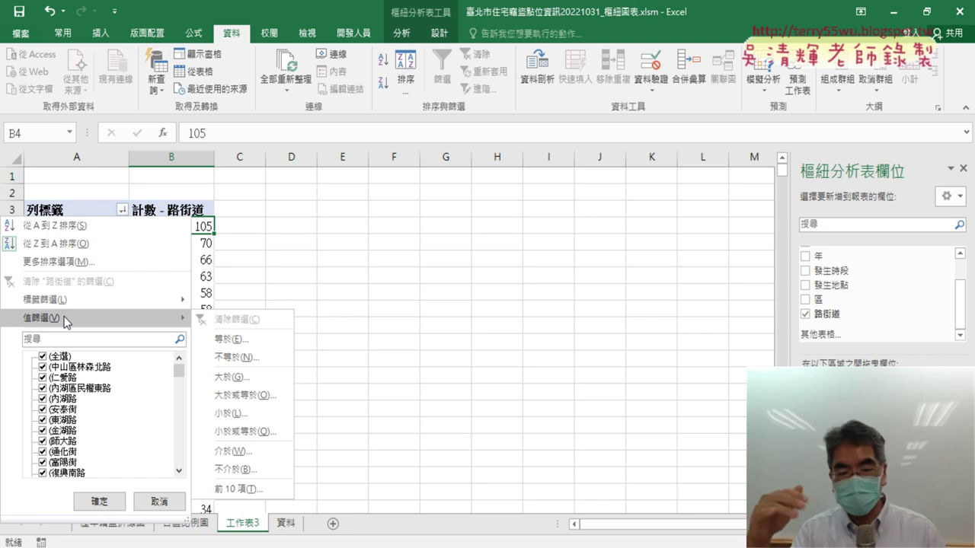
# Apply a Top 10 Items value filter by 計數 - 路街道, leaving ten streets totalling 628
pyautogui.click(273, 490)
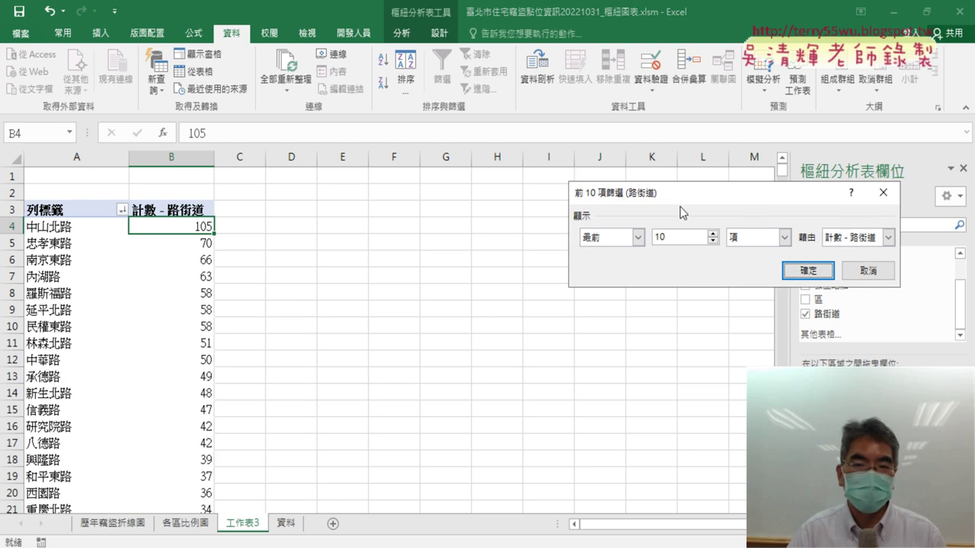
pyautogui.moveTo(676, 195); pyautogui.dragTo(415, 190)
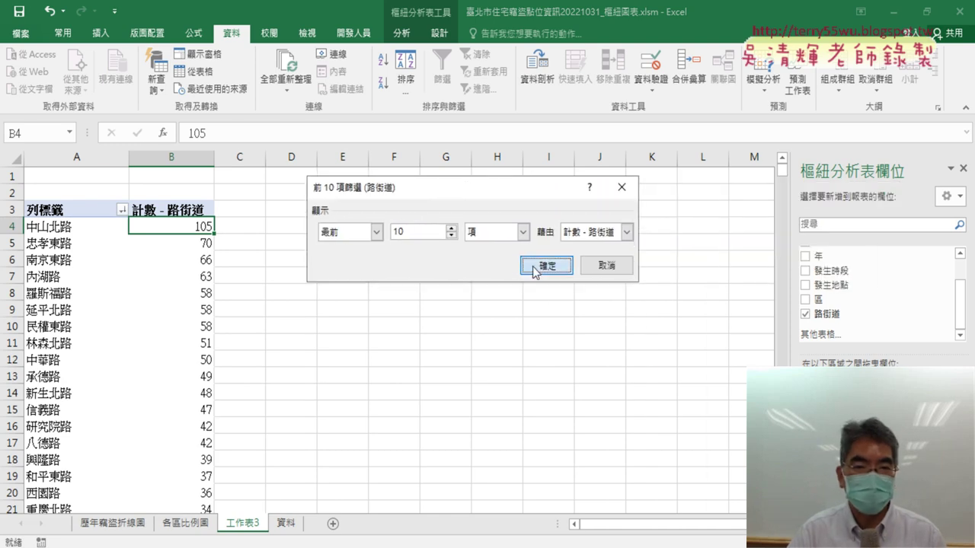
pyautogui.click(534, 265)
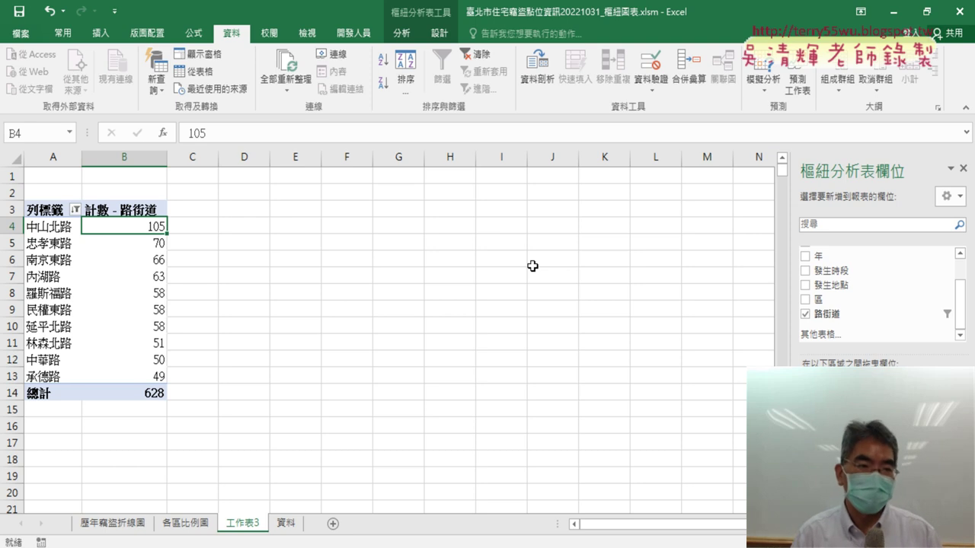
pyautogui.click(58, 226)
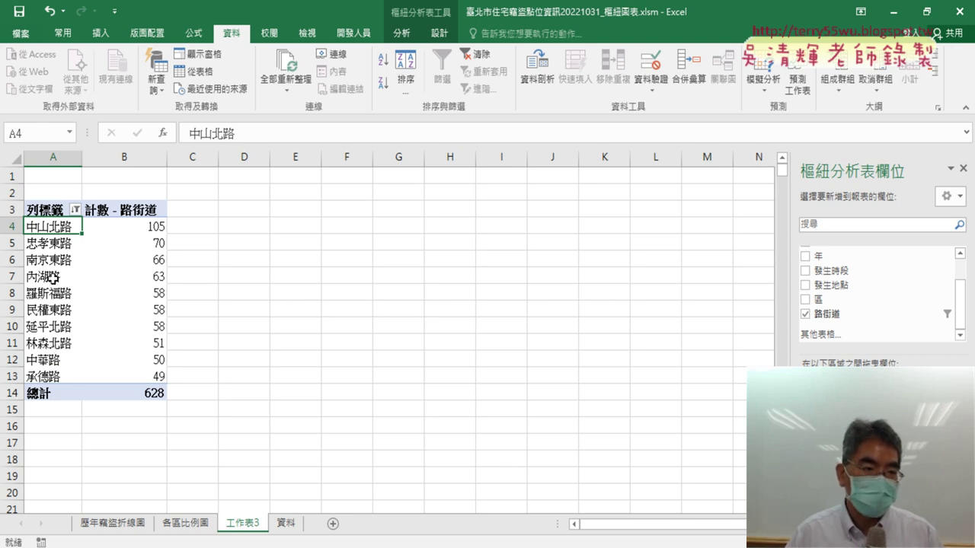
pyautogui.click(54, 278)
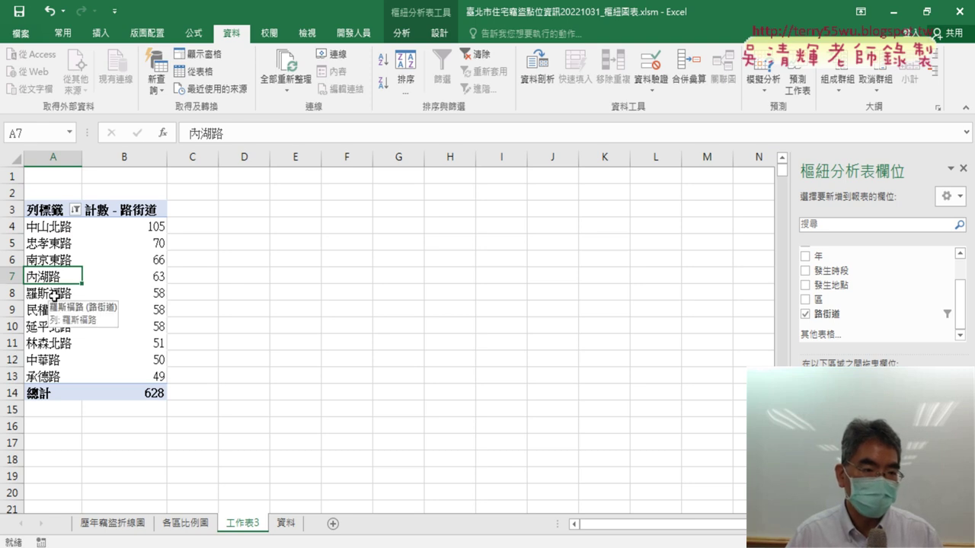
pyautogui.click(67, 295)
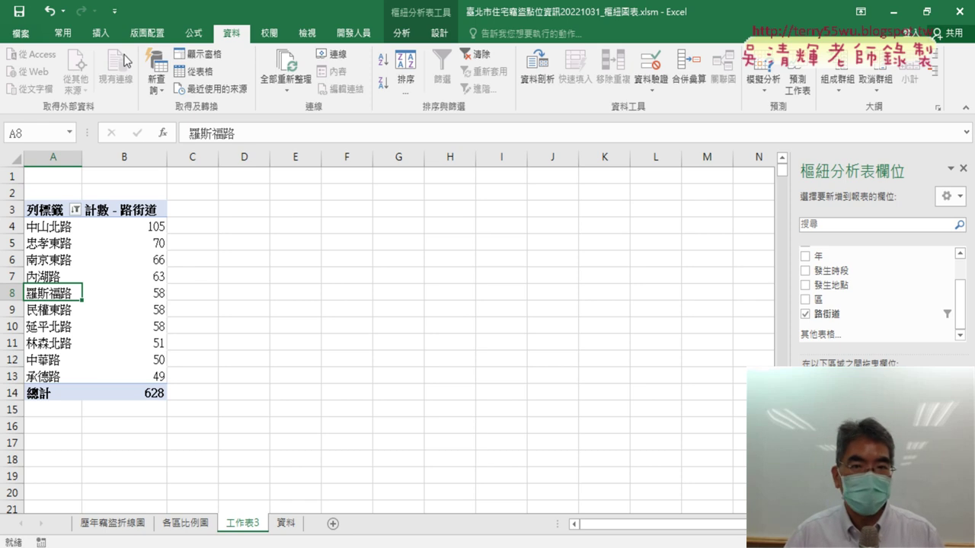
pyautogui.click(402, 34)
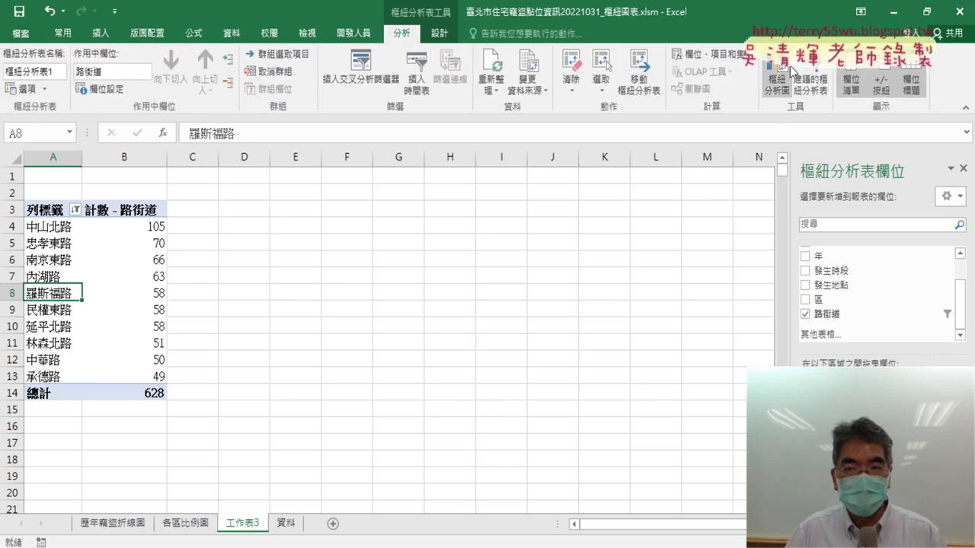
# Insert a clustered column pivot chart of the top-10 street counts and select its 合計 title
pyautogui.click(777, 86)
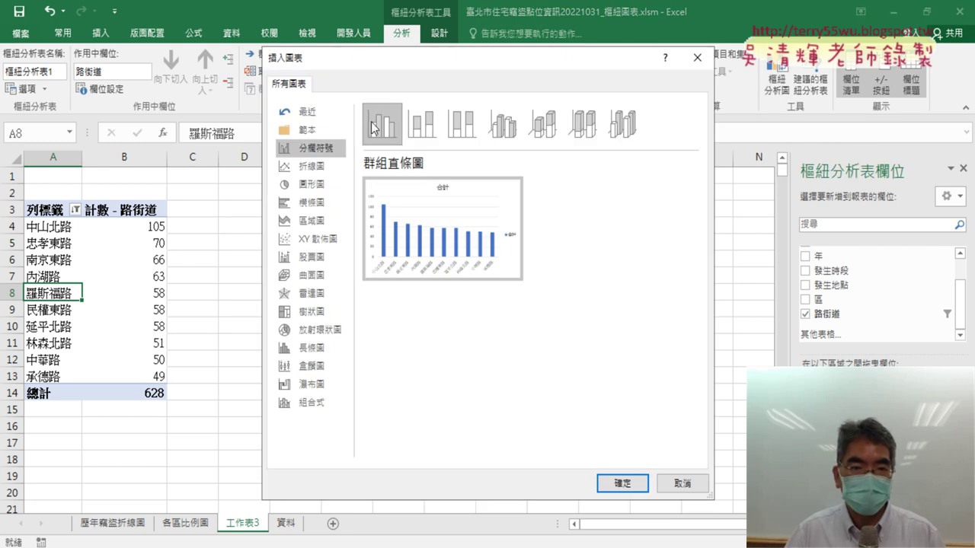
pyautogui.click(624, 488)
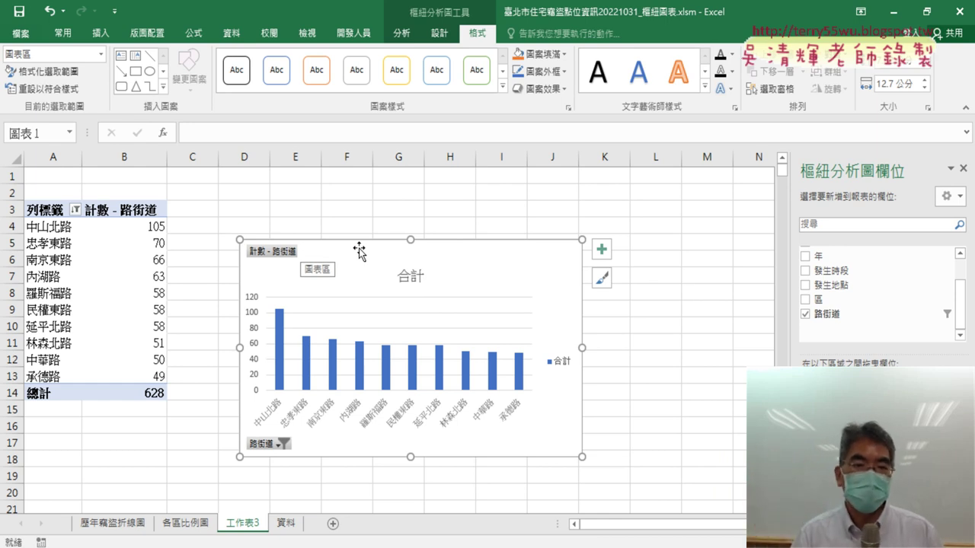
pyautogui.click(408, 280)
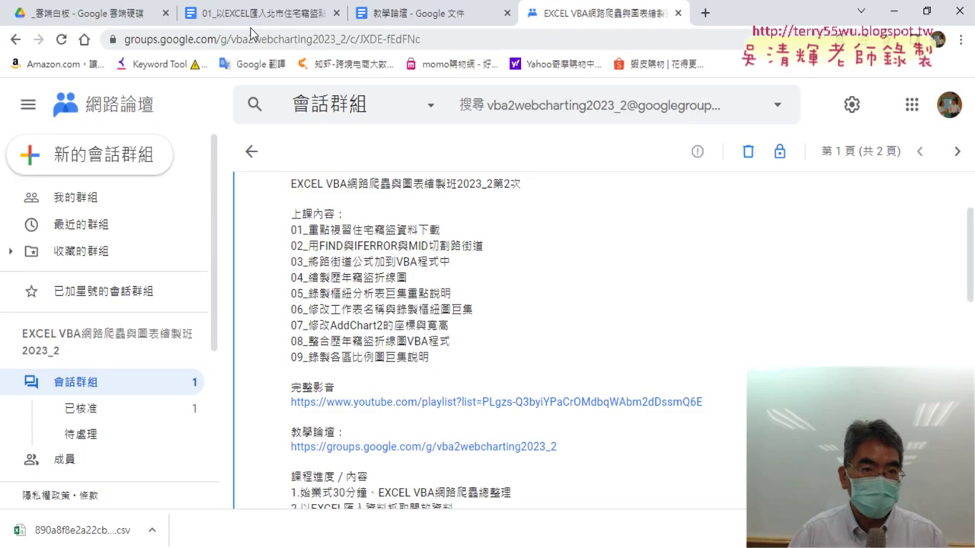
# Scroll through the VBA code in the Google Docs burglary tutorial, then return to its opening page
pyautogui.click(253, 14)
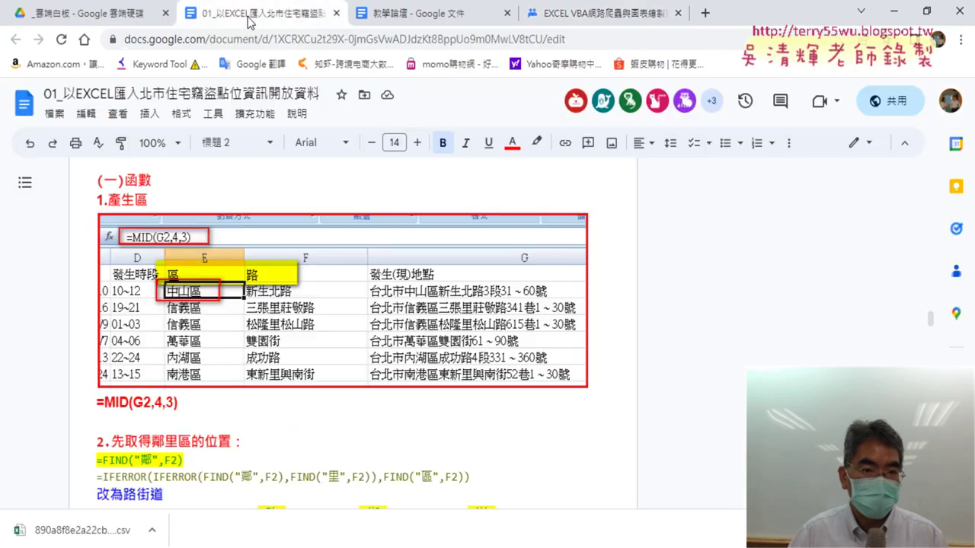
pyautogui.scroll(2, 466, 285)
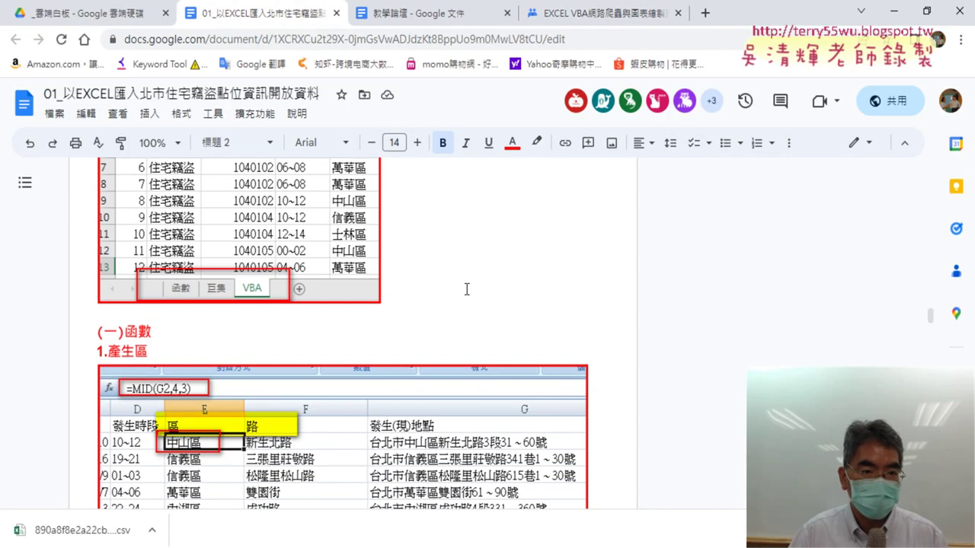
pyautogui.scroll(-10, 466, 288)
pyautogui.scroll(-10, 466, 288)
pyautogui.scroll(-10, 469, 290)
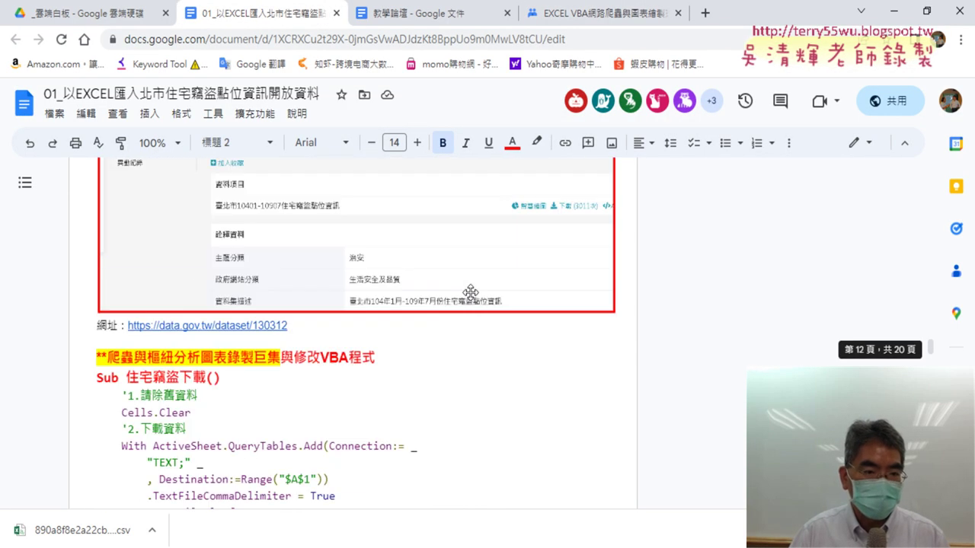
pyautogui.scroll(-5, 472, 293)
pyautogui.scroll(-5, 472, 292)
pyautogui.scroll(-5, 533, 305)
pyautogui.scroll(-5, 648, 316)
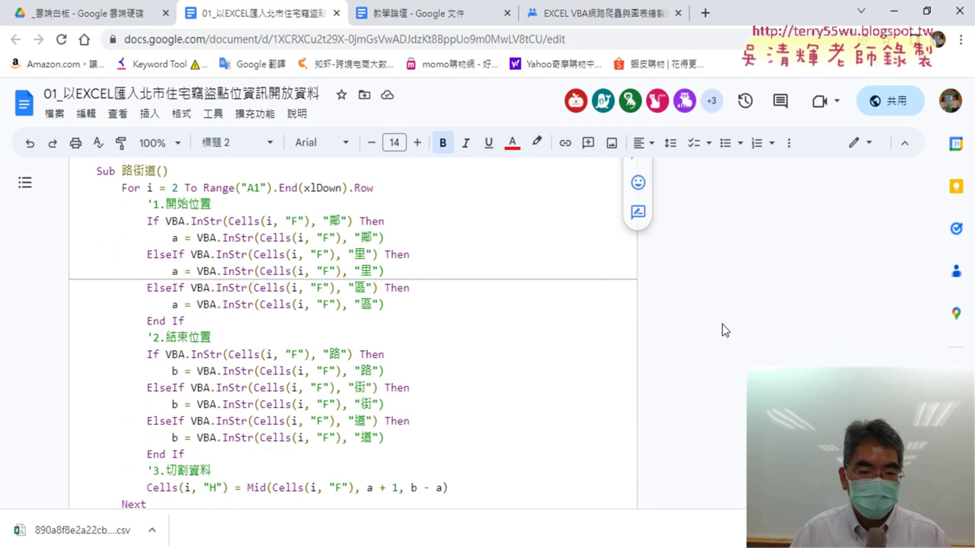
pyautogui.scroll(-5, 722, 323)
pyautogui.scroll(-5, 736, 324)
pyautogui.scroll(-1, 792, 344)
pyautogui.scroll(3, 698, 335)
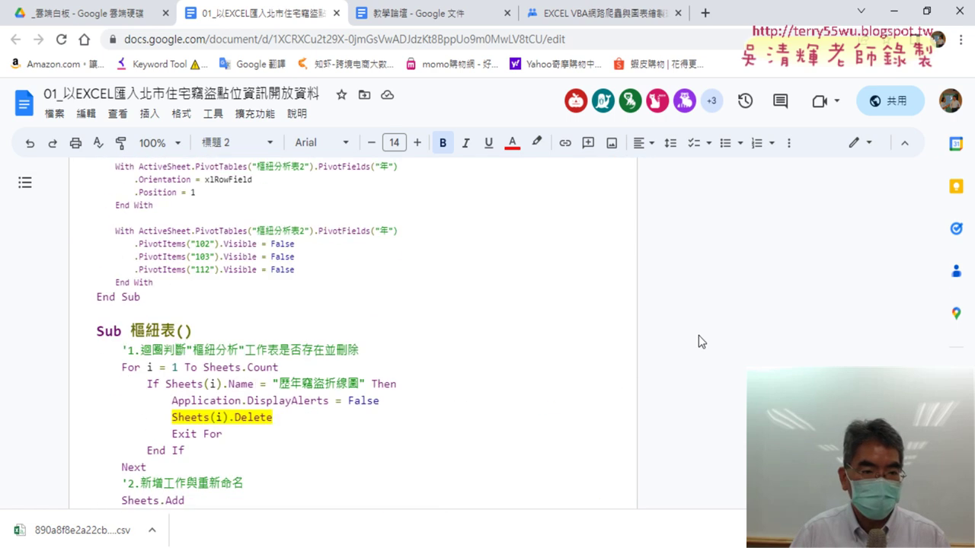
pyautogui.scroll(-5, 699, 335)
pyautogui.scroll(-5, 699, 337)
pyautogui.scroll(-5, 706, 337)
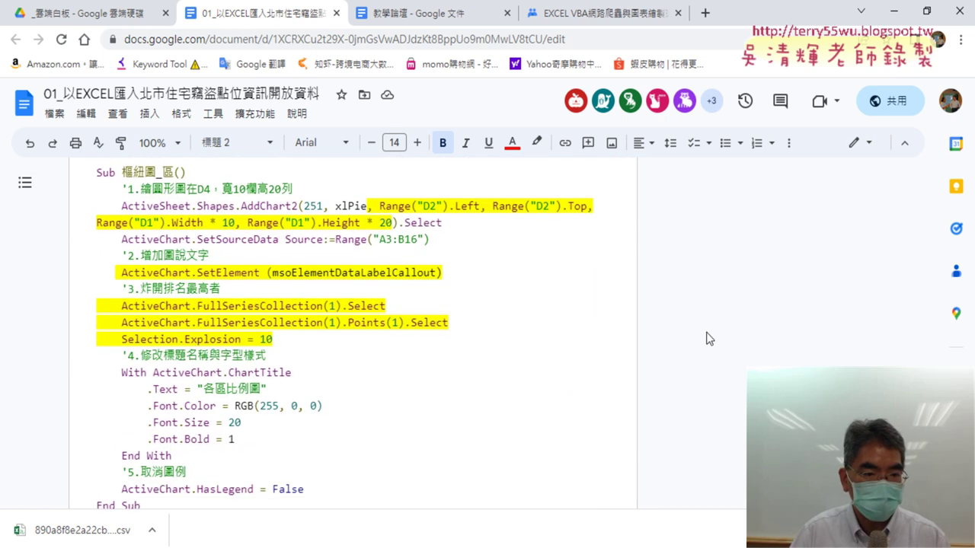
pyautogui.scroll(-5, 718, 342)
pyautogui.scroll(-5, 725, 340)
pyautogui.scroll(-5, 726, 340)
pyautogui.scroll(-5, 727, 340)
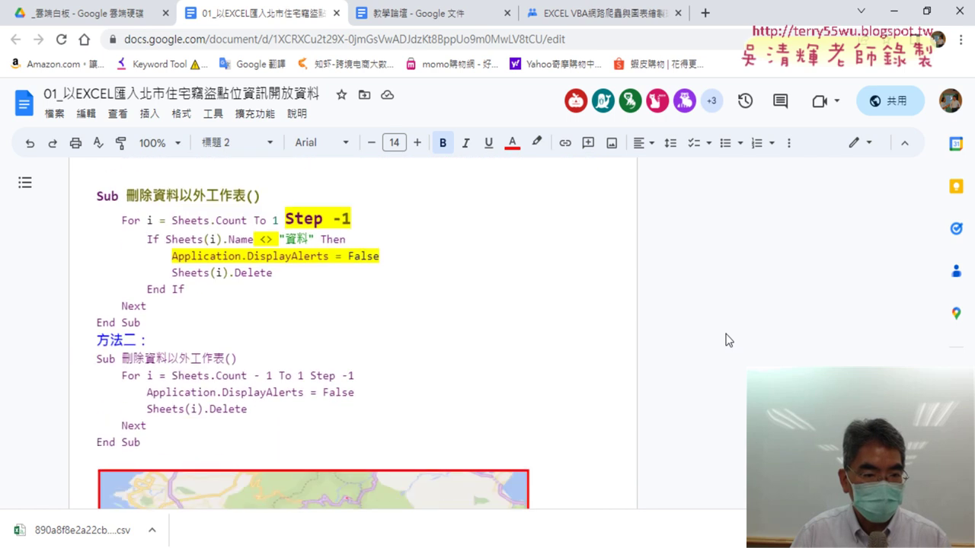
pyautogui.scroll(-5, 727, 341)
pyautogui.scroll(3, 728, 340)
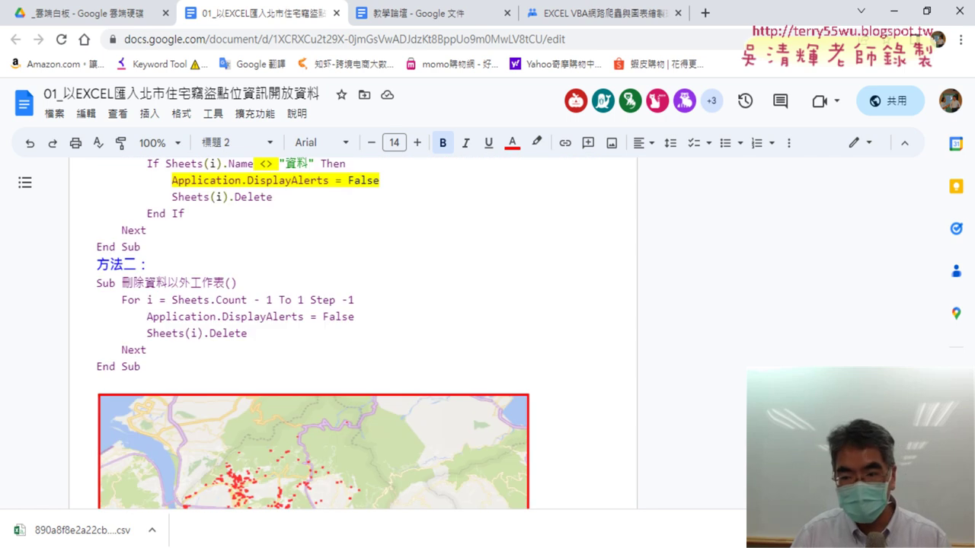
pyautogui.hotkey('ctrl', 'Home')
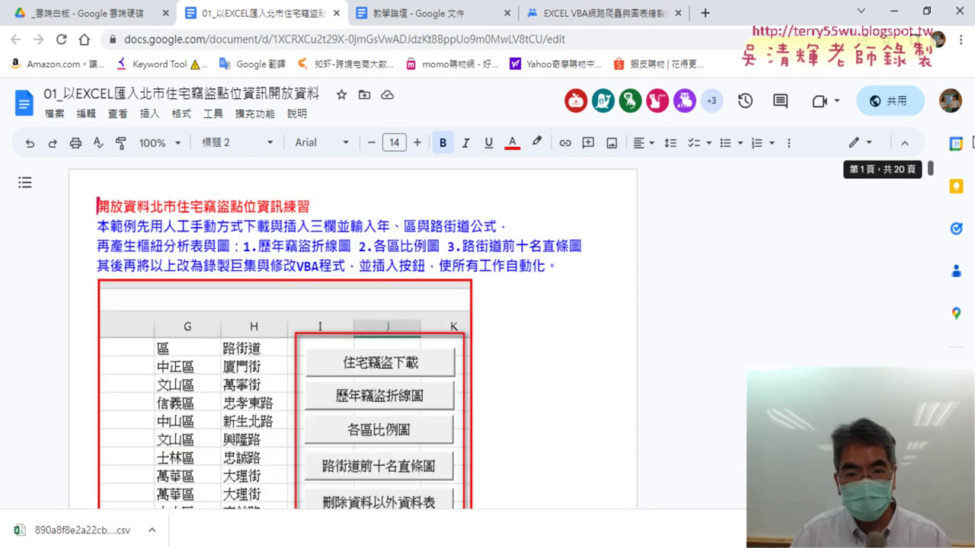
pyautogui.scroll(-2, 735, 220)
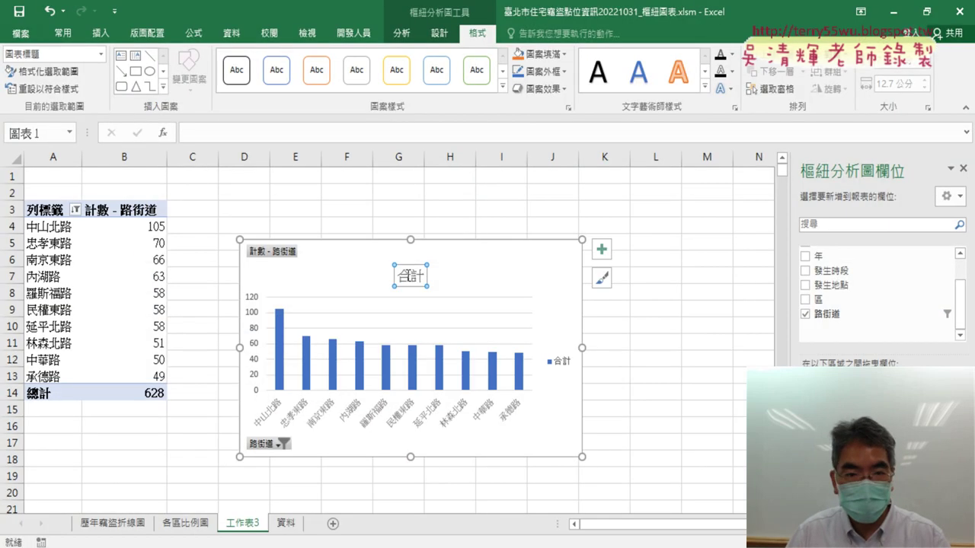
# Replace the chart title 合計 with 路街道前十名直條圖
pyautogui.doubleClick(418, 275)
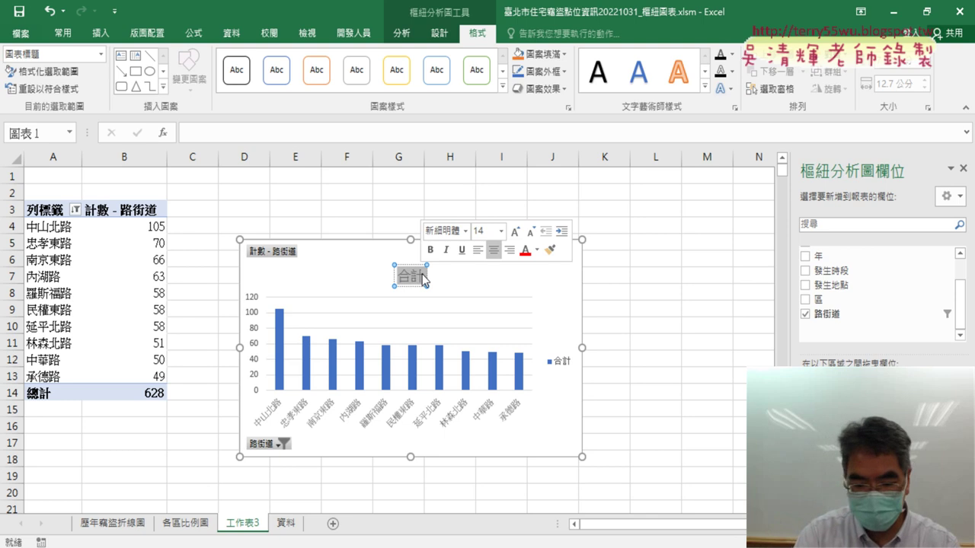
pyautogui.write('ㄉㄚ路街')
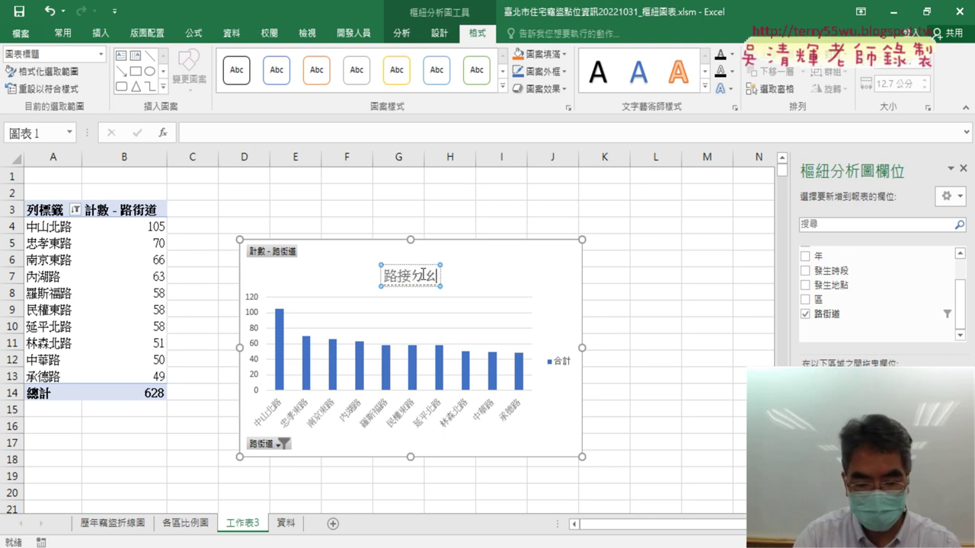
pyautogui.write('道前')
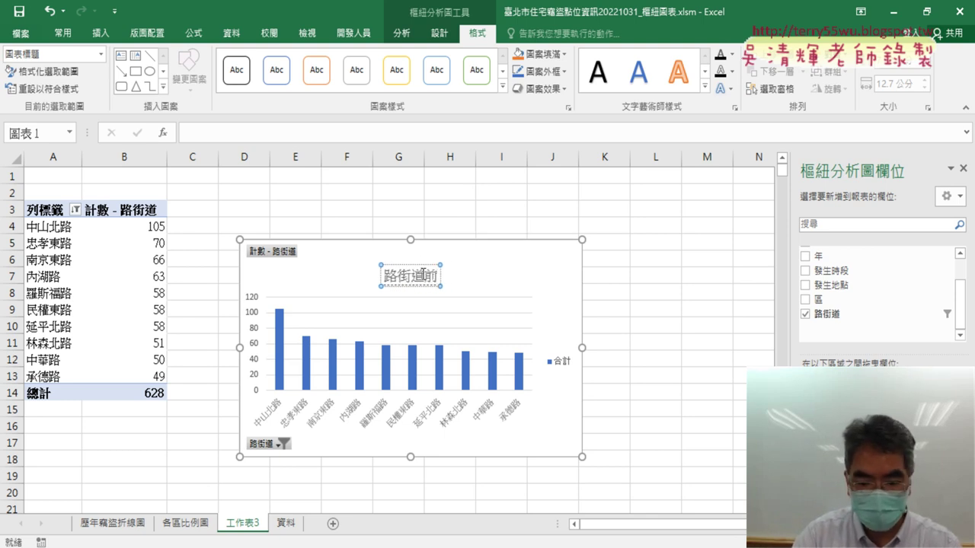
pyautogui.write('鏤時ㄇㄧㄤ')
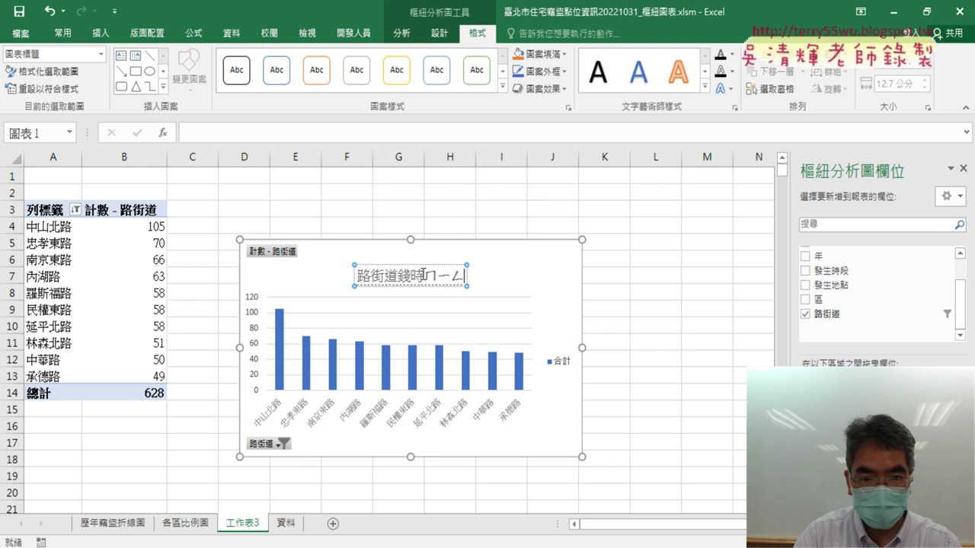
pyautogui.write('名')
pyautogui.write('ㄐ')
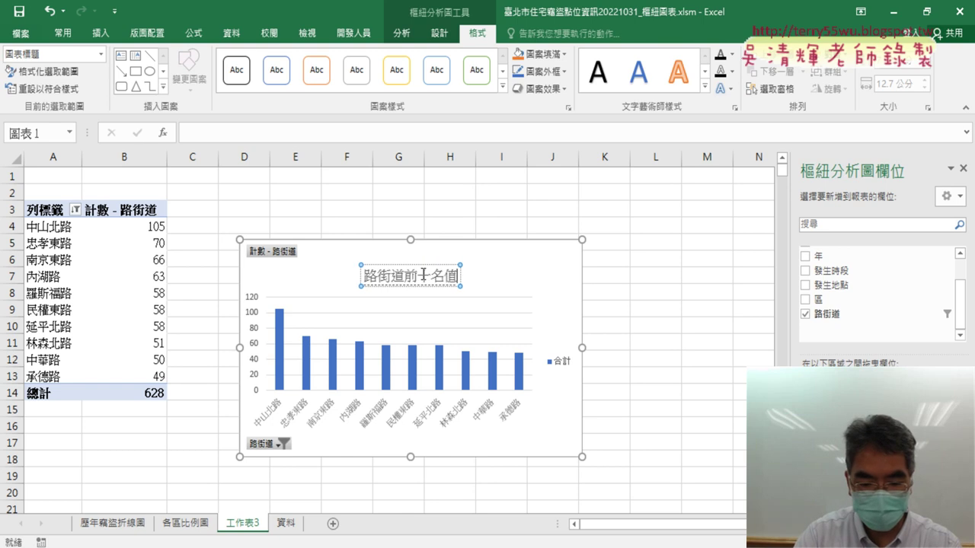
pyautogui.write('條圖')
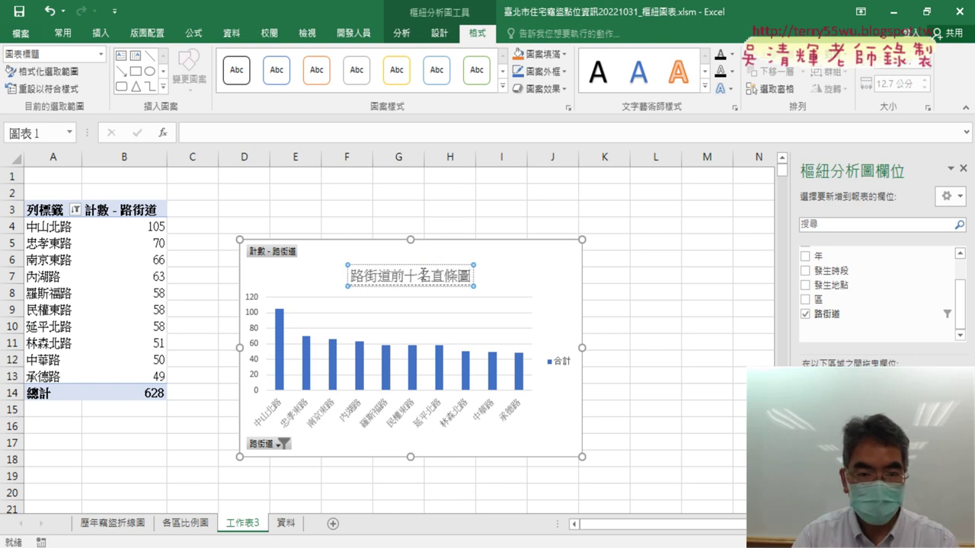
pyautogui.press('Return')
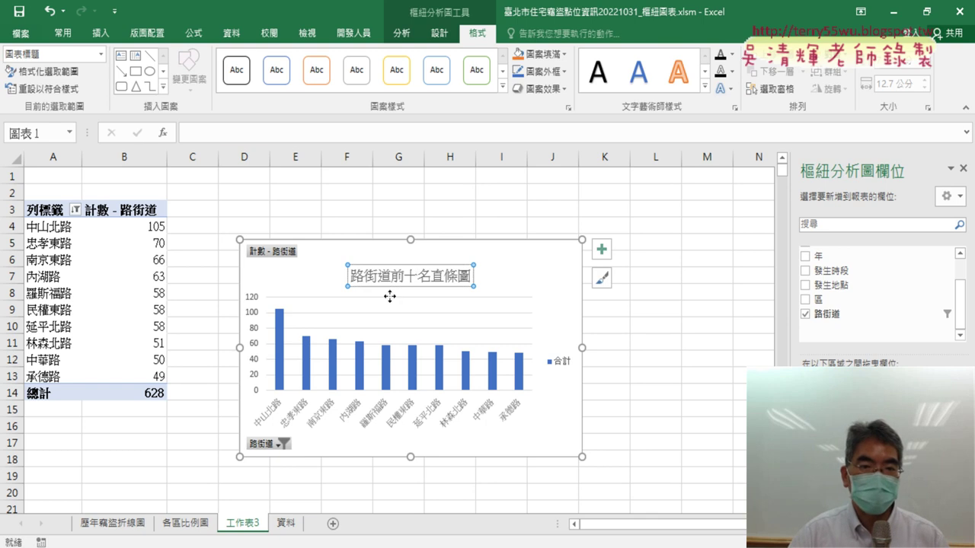
# Format the chart title 路街道前十名直條圖 in red at 24 point, then reselect its text
pyautogui.click(63, 33)
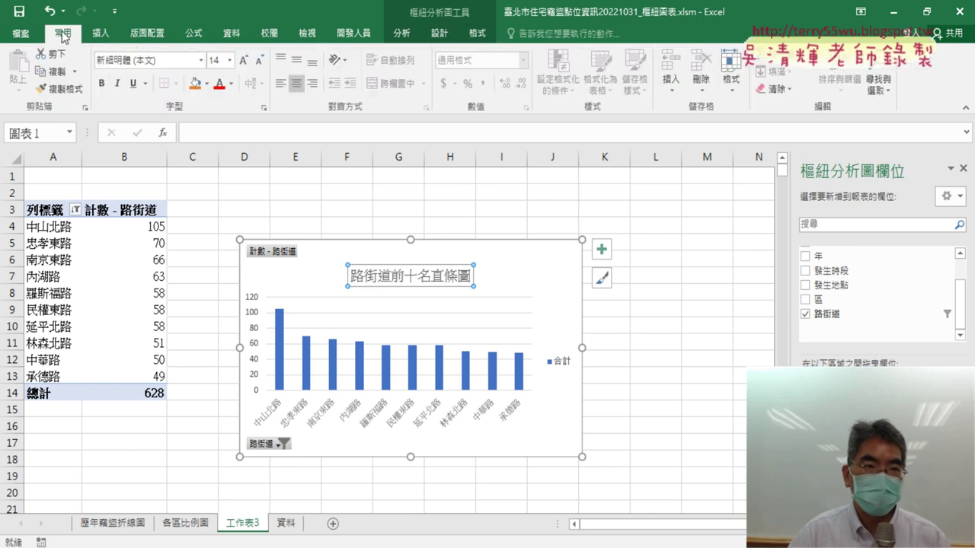
pyautogui.click(218, 83)
pyautogui.click(229, 59)
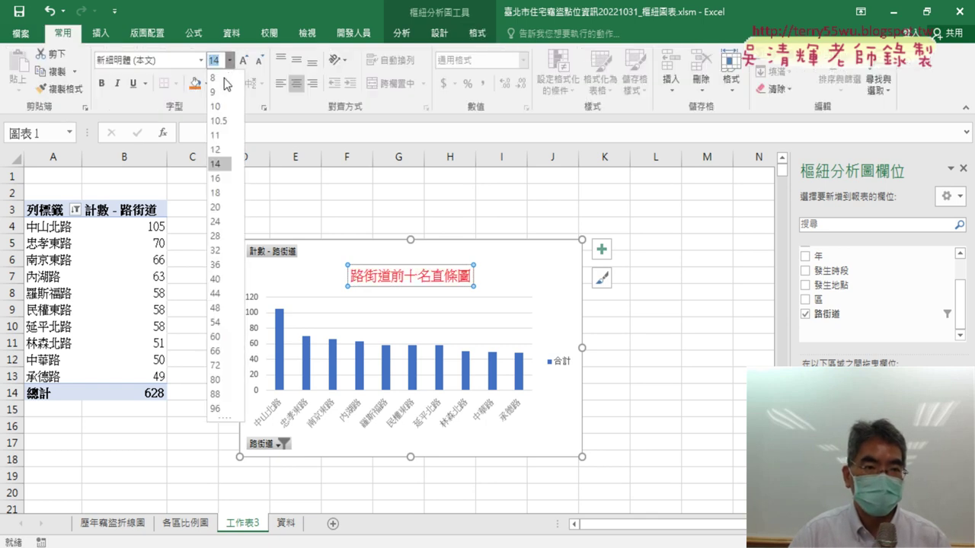
pyautogui.click(215, 221)
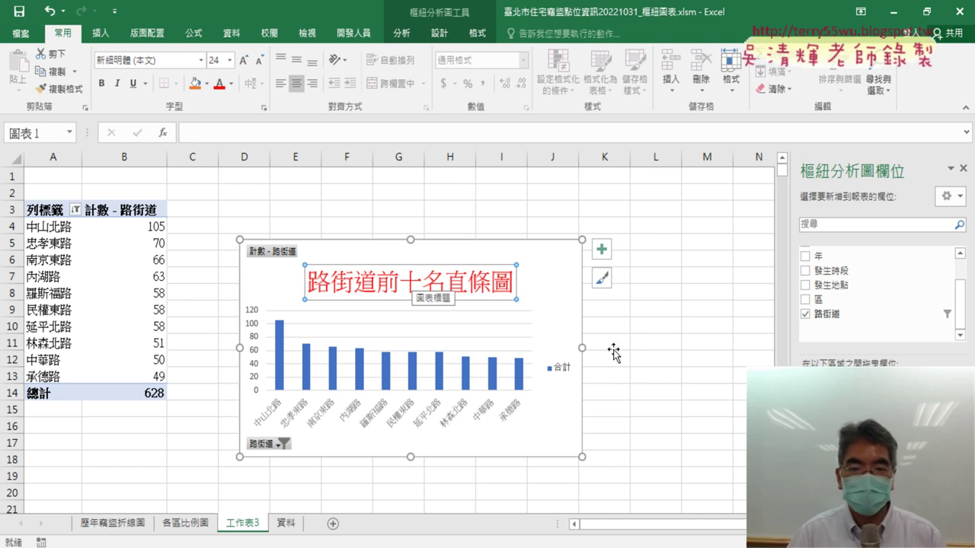
pyautogui.click(563, 371)
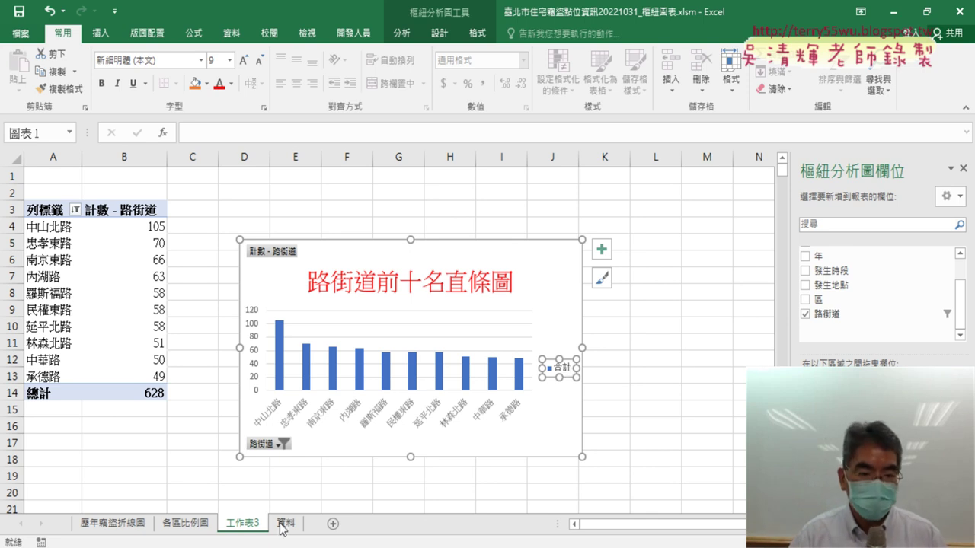
pyautogui.click(372, 284)
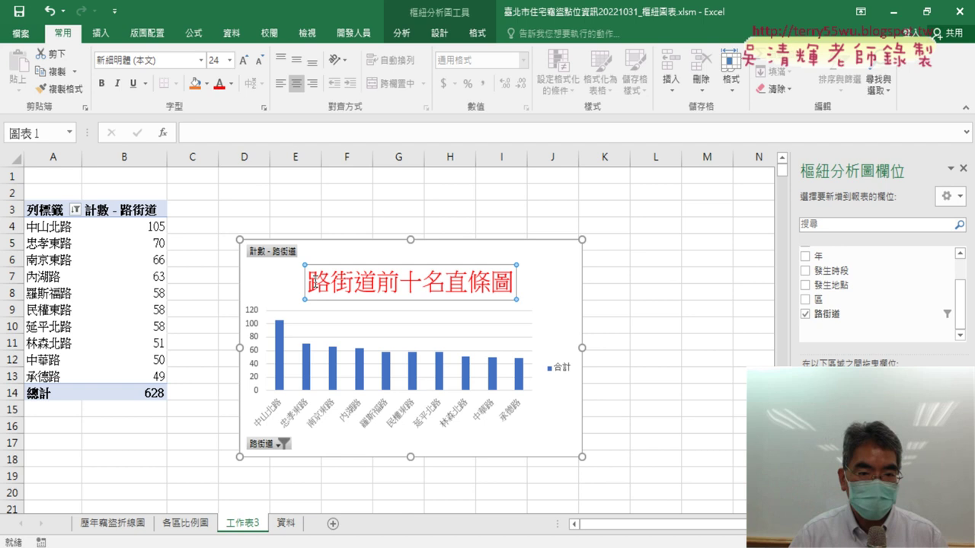
pyautogui.moveTo(307, 282); pyautogui.dragTo(559, 294)
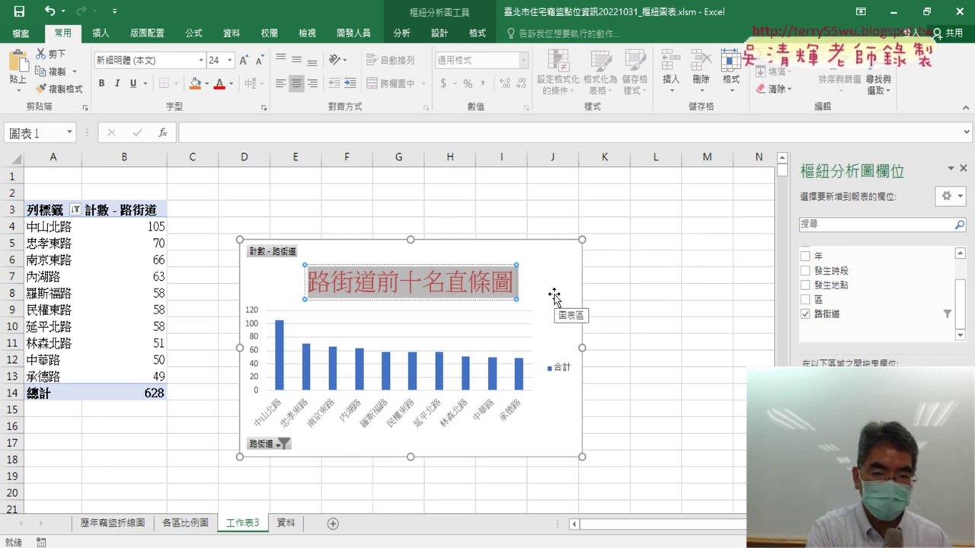
# Rename sheet 工作表3 to 路街道前十名直條圖 and deselect the chart
pyautogui.doubleClick(248, 524)
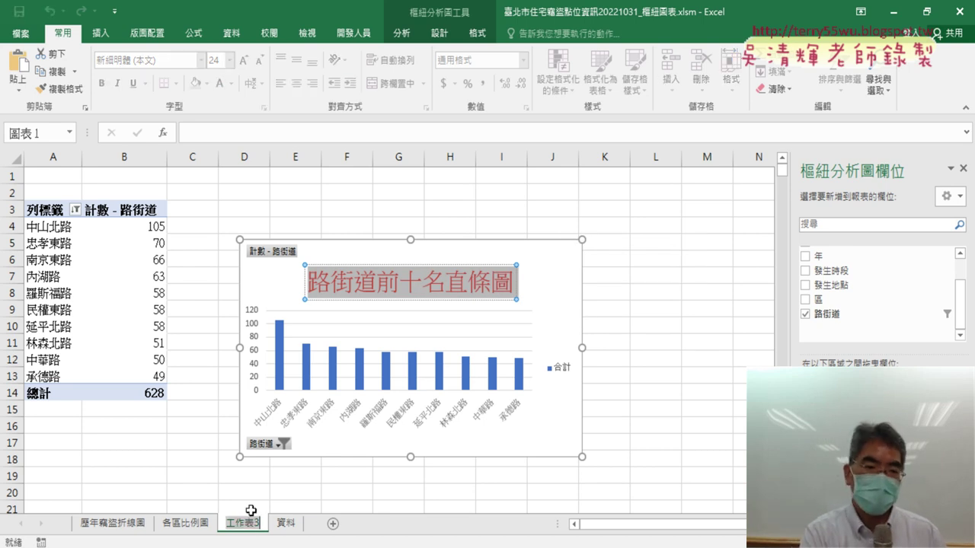
pyautogui.write('路街道前十名直條圖')
pyautogui.press('Return')
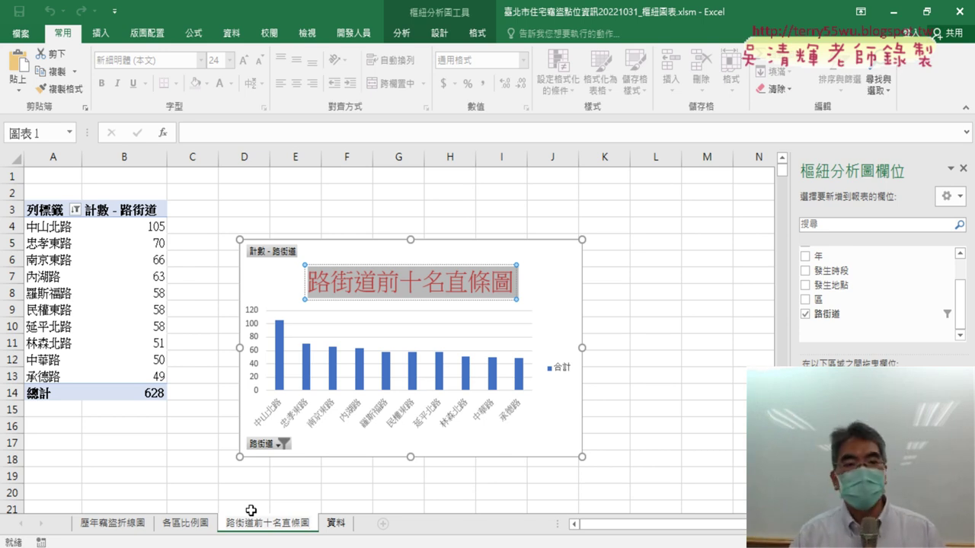
pyautogui.click(654, 437)
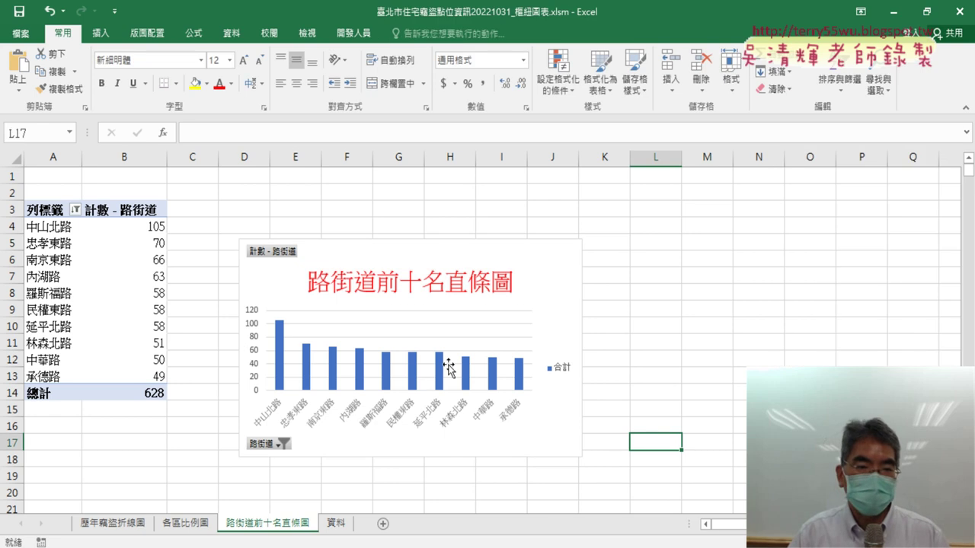
# Check the pivot labels, chart and 資料 sheet, then switch to the EVO Class Management window
pyautogui.click(53, 265)
pyautogui.moveTo(65, 262)
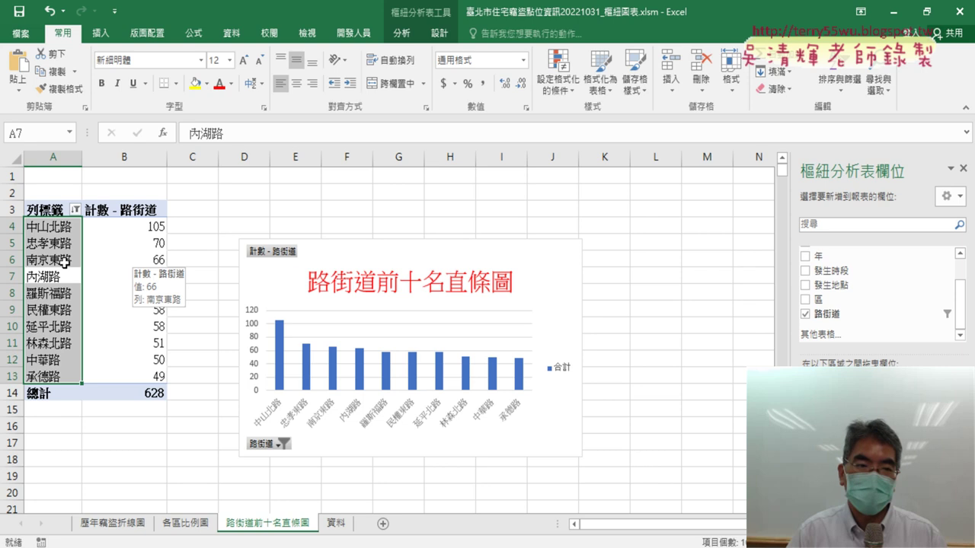
pyautogui.click(439, 249)
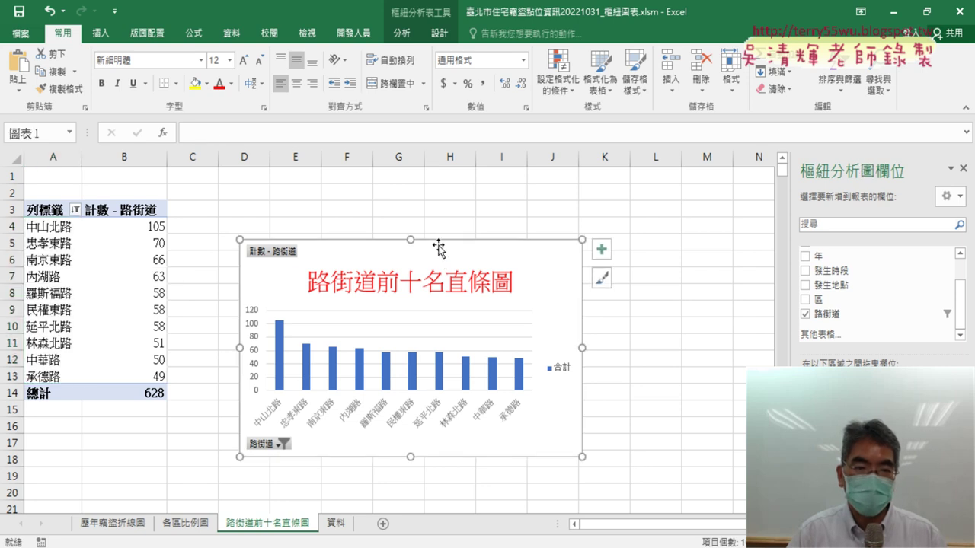
pyautogui.click(336, 526)
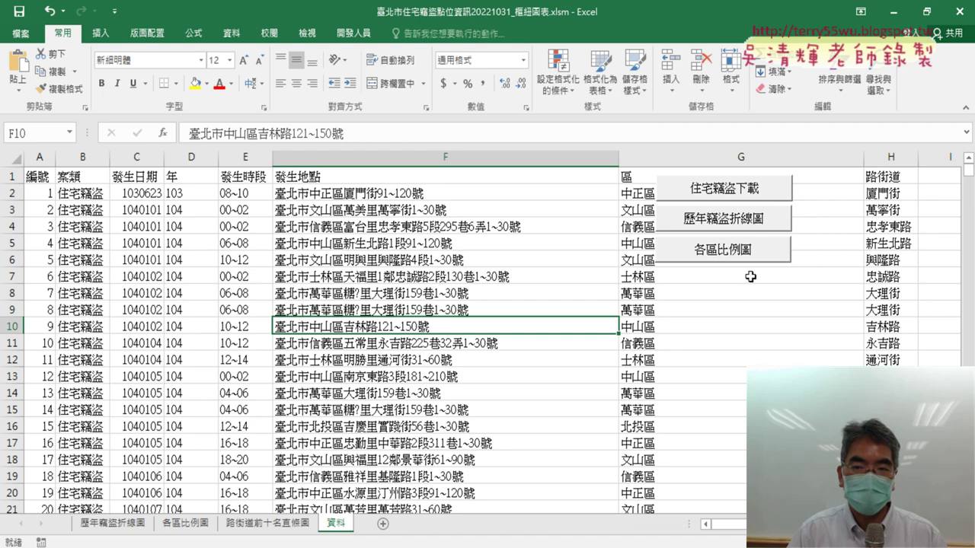
pyautogui.click(288, 520)
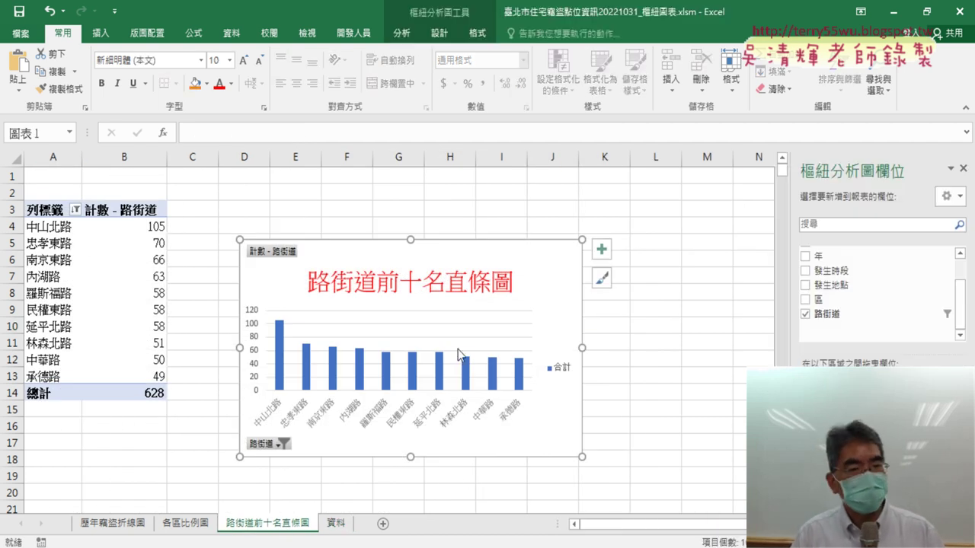
pyautogui.click(741, 542)
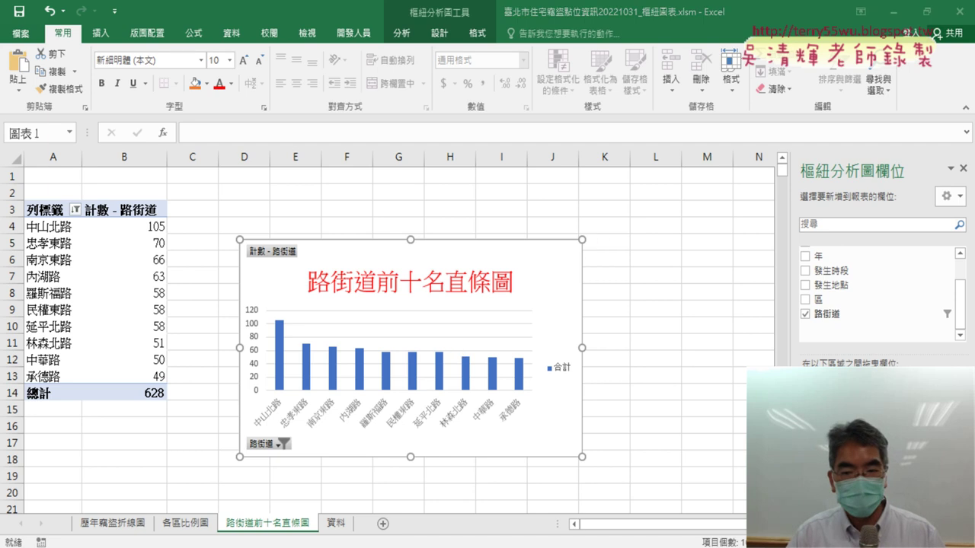